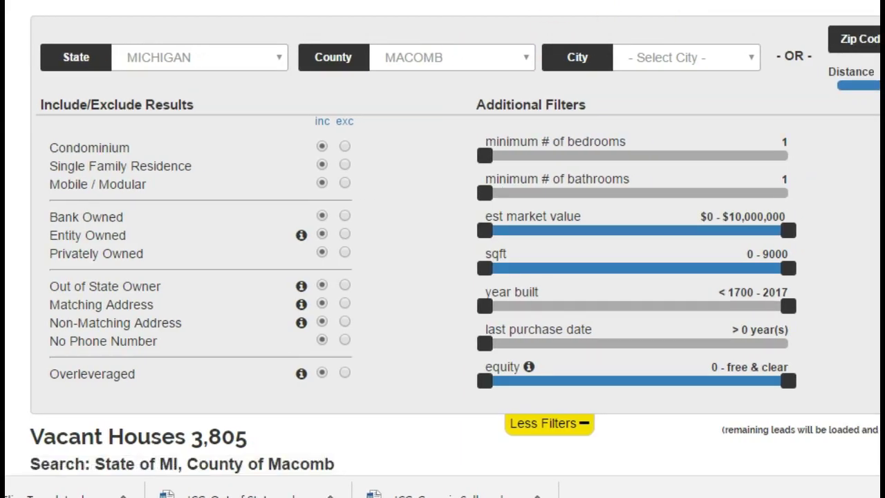
# Scroll up to the top search bar, still showing rosemont ave and Macomb County.
pyautogui.scroll(4, 786, 363)
pyautogui.scroll(1, 455, 238)
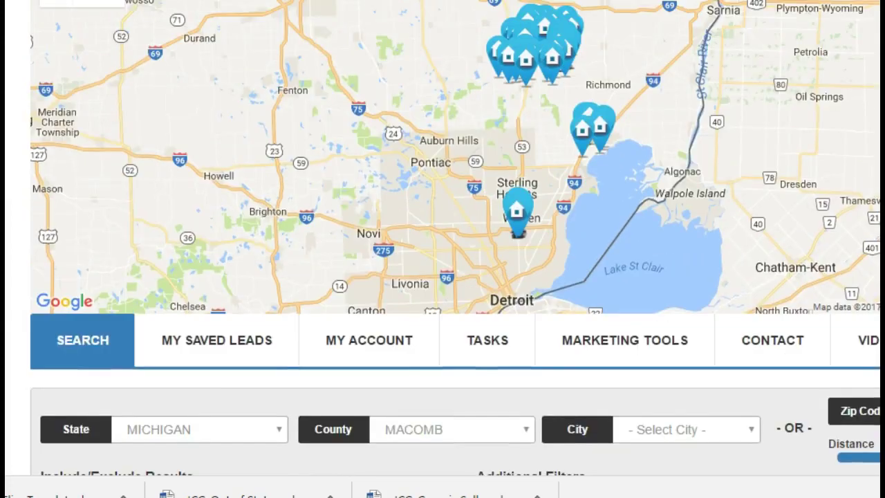
pyautogui.scroll(3, 443, 238)
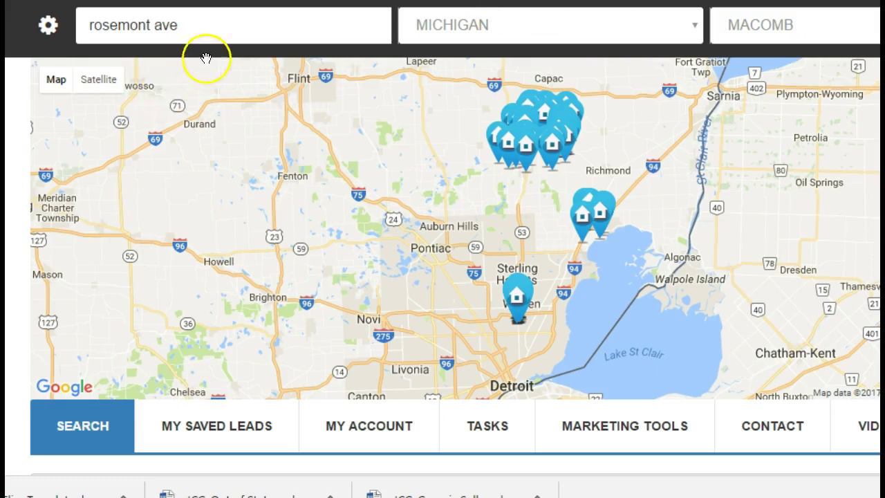
# Clear the rosemont ave text from the street filter.
pyautogui.click(223, 33)
pyautogui.tripleClick(121, 47)
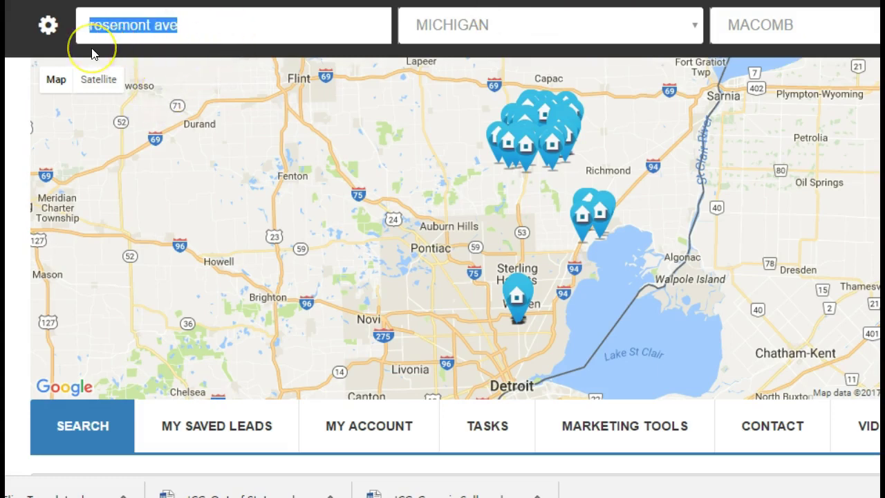
pyautogui.press('BackSpace')
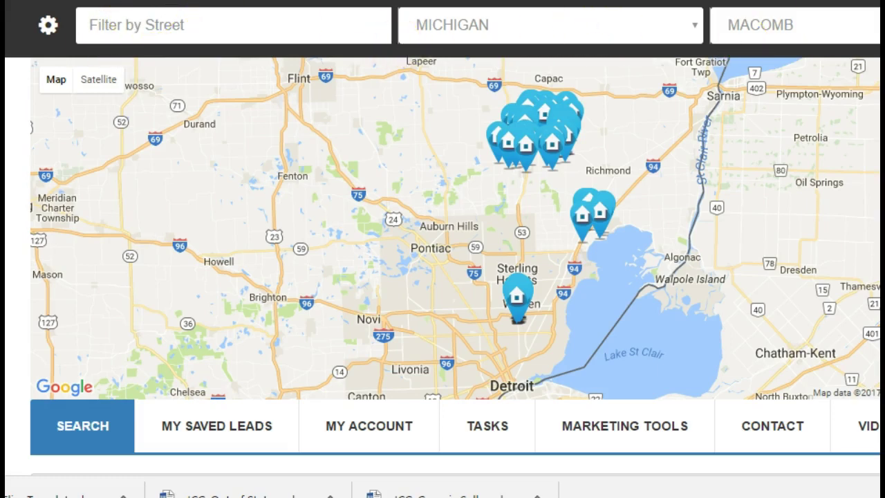
# Switch the county from Macomb to Wayne.
pyautogui.click(761, 25)
pyautogui.scroll(-2, 795, 235)
pyautogui.scroll(-6, 795, 228)
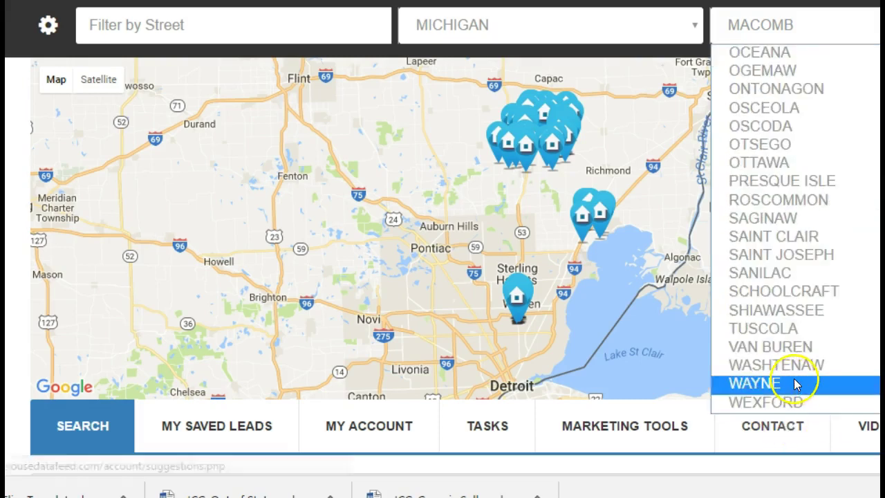
pyautogui.click(796, 384)
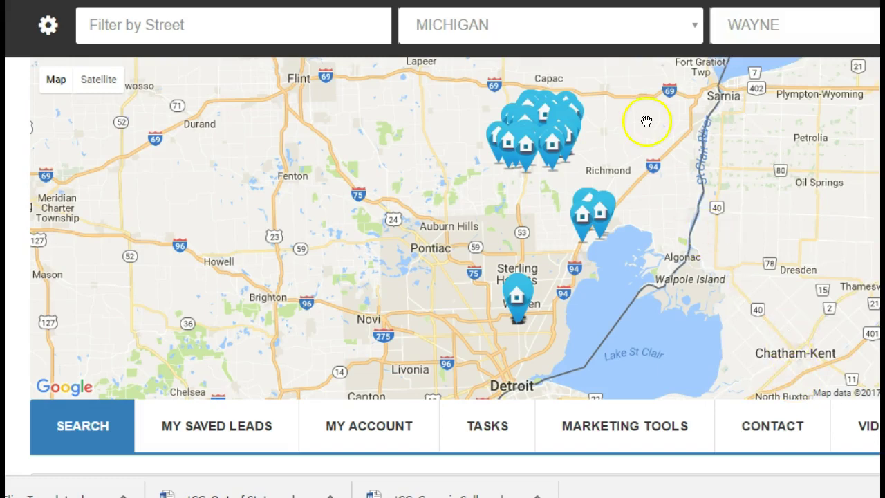
pyautogui.click(270, 35)
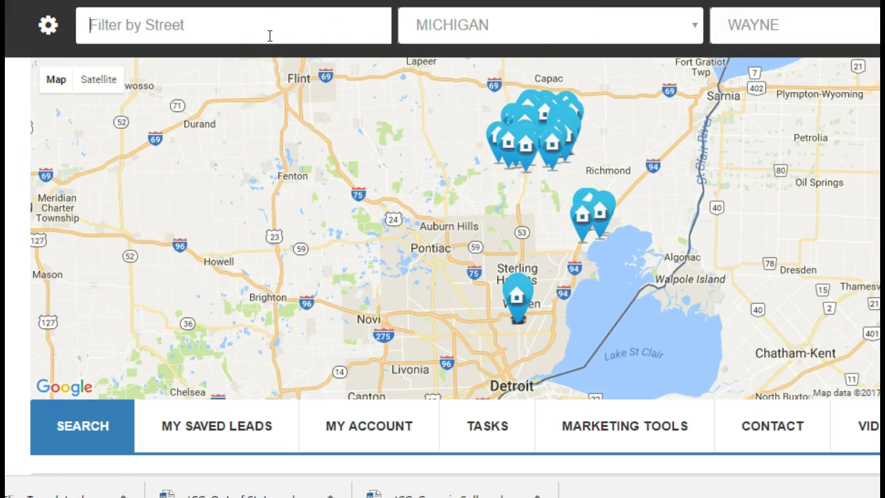
# Search Wayne County for street keyword 'chalmers' and check the 65 vacant-house results.
pyautogui.write('chalmer')
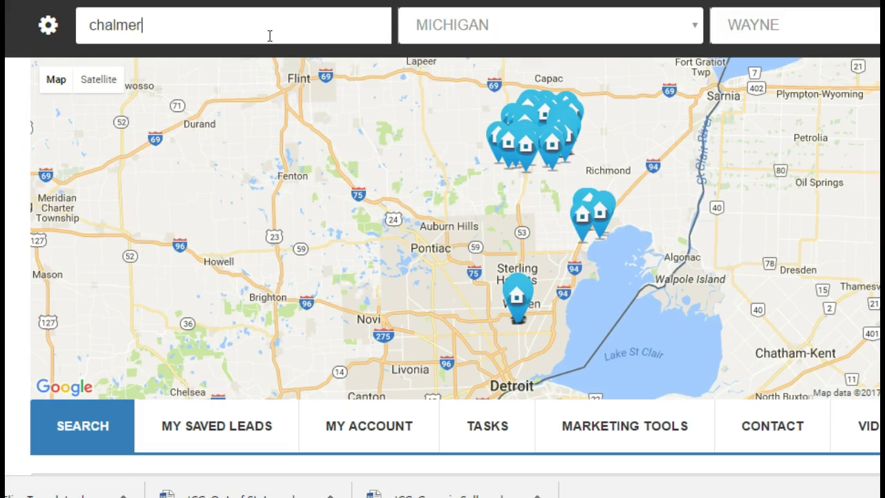
pyautogui.write('s')
pyautogui.press('Return')
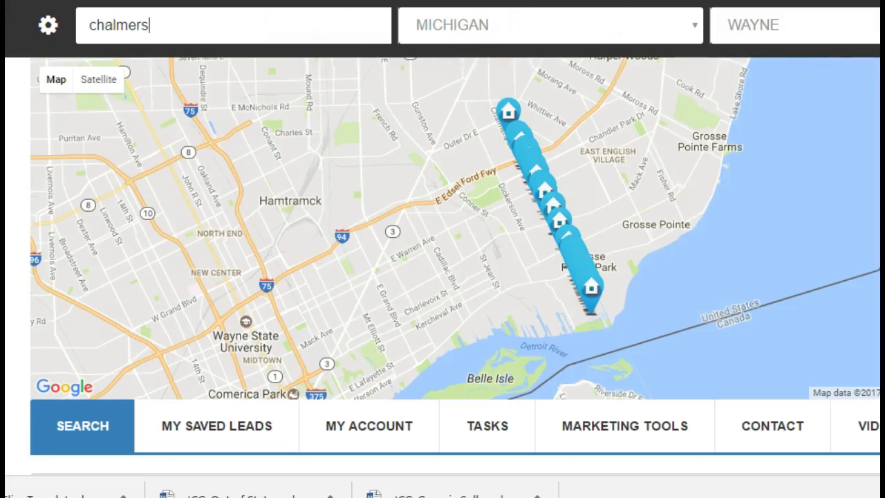
pyautogui.scroll(-1, 443, 242)
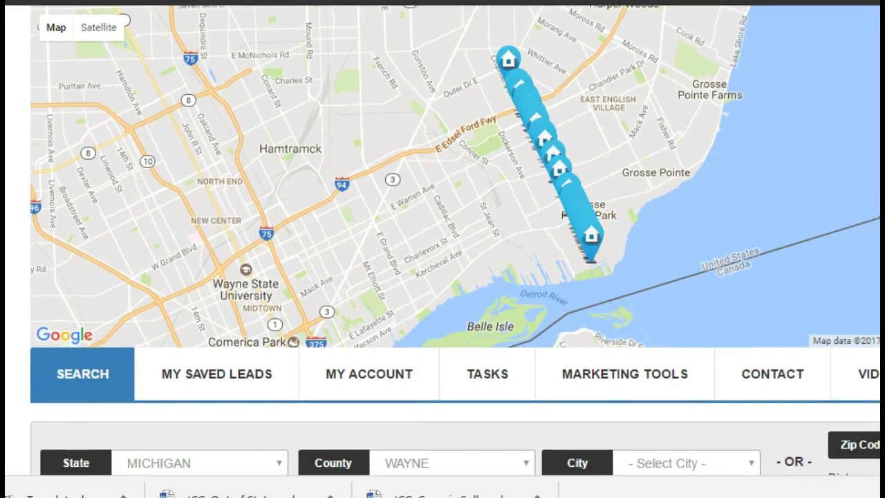
pyautogui.scroll(-4, 443, 243)
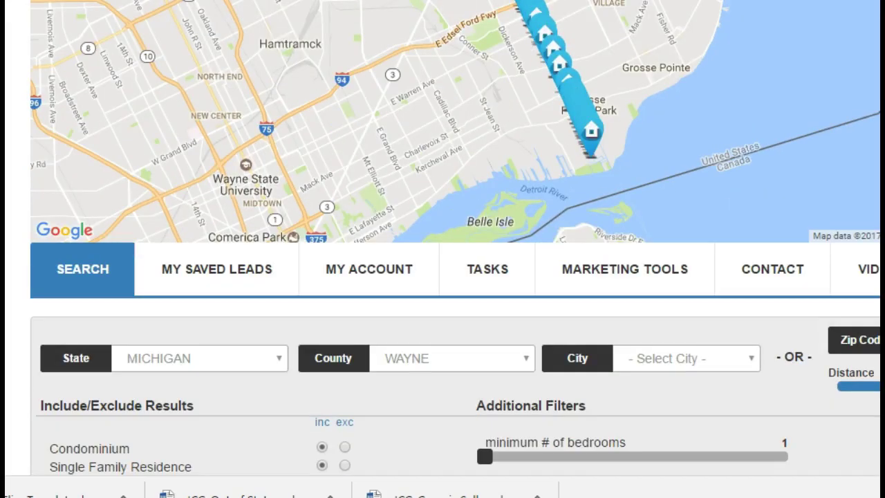
pyautogui.scroll(5, 443, 242)
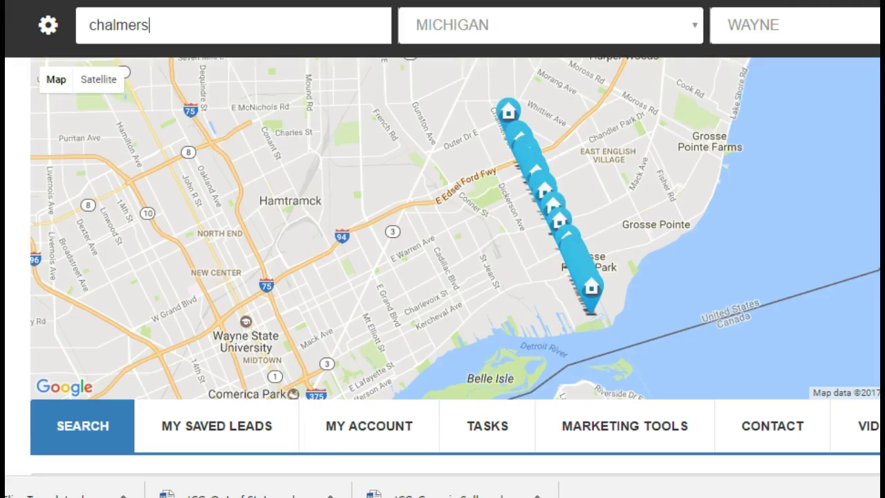
pyautogui.scroll(-3, 443, 242)
pyautogui.scroll(-6, 443, 242)
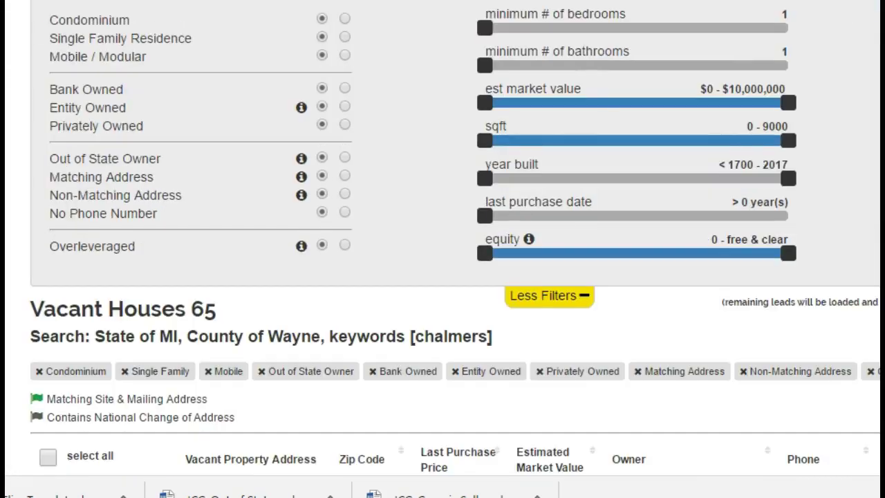
pyautogui.scroll(-1, 786, 218)
pyautogui.scroll(8, 786, 218)
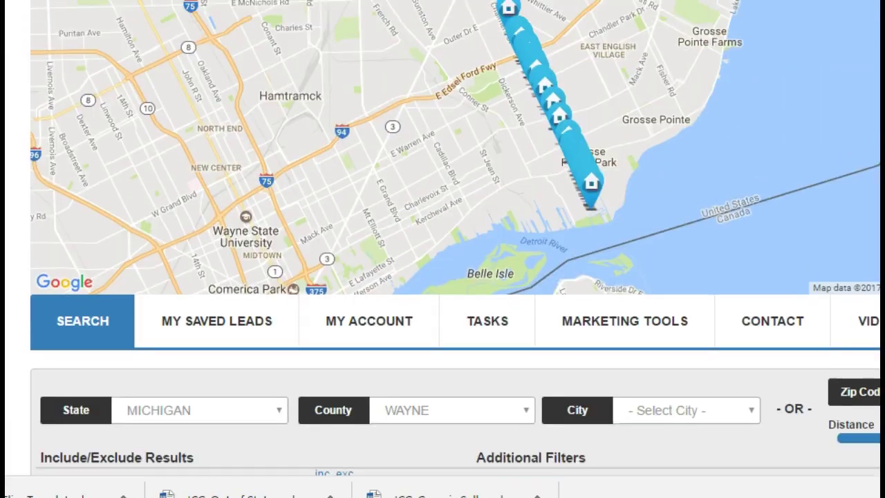
pyautogui.scroll(-4, 786, 277)
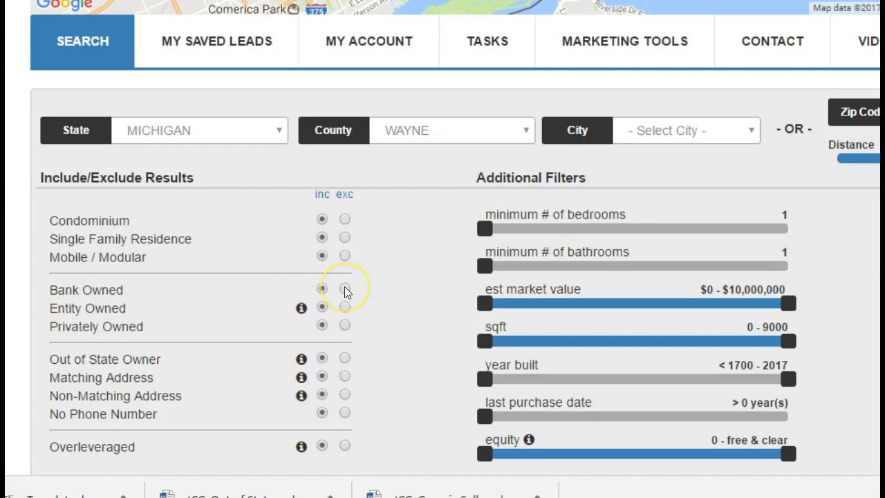
# Exclude Overleveraged properties in the additional filters.
pyautogui.click(321, 290)
pyautogui.click(309, 312)
pyautogui.moveTo(302, 309)
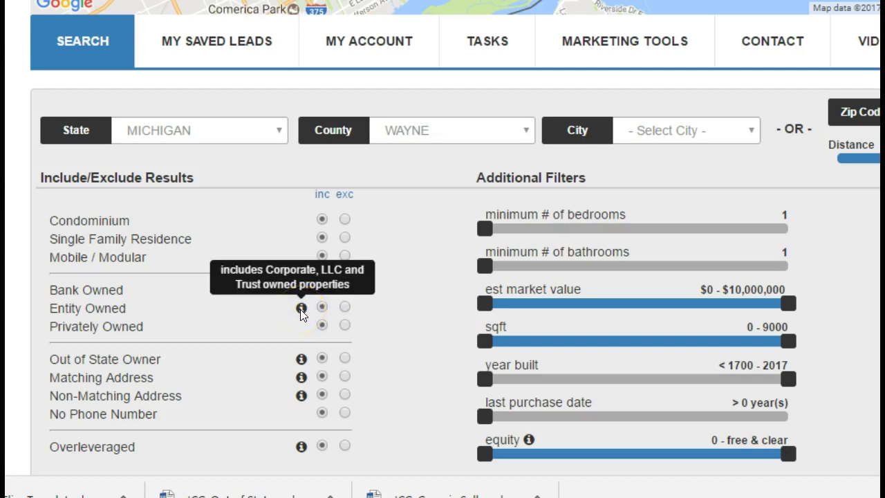
pyautogui.click(297, 349)
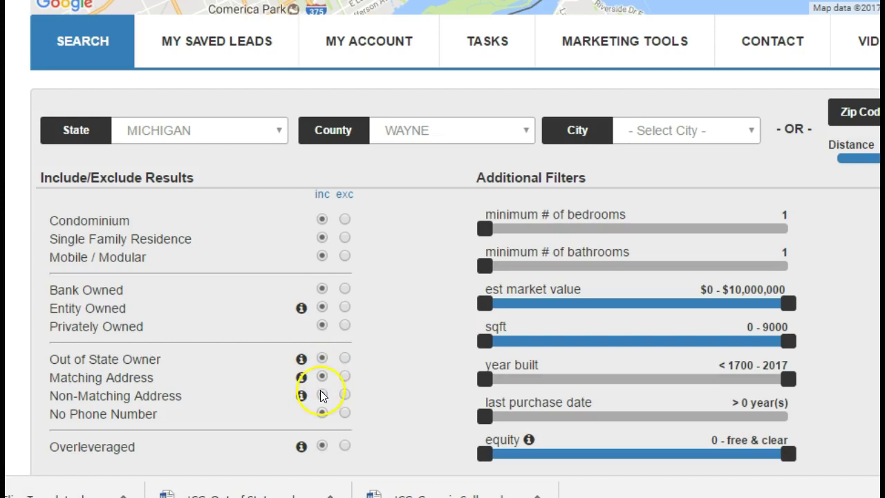
pyautogui.click(345, 447)
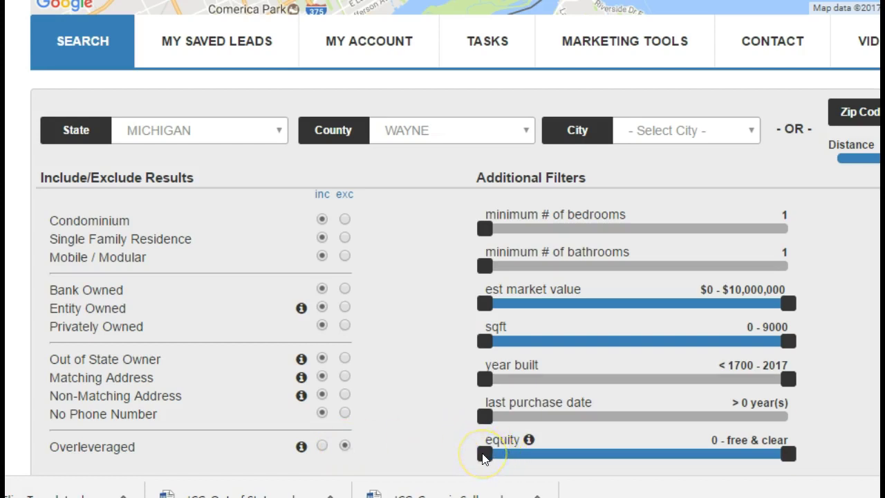
# Set minimum equity to 85, last purchase over 5 years ago, and at least 2 bedrooms.
pyautogui.moveTo(484, 459); pyautogui.dragTo(748, 490)
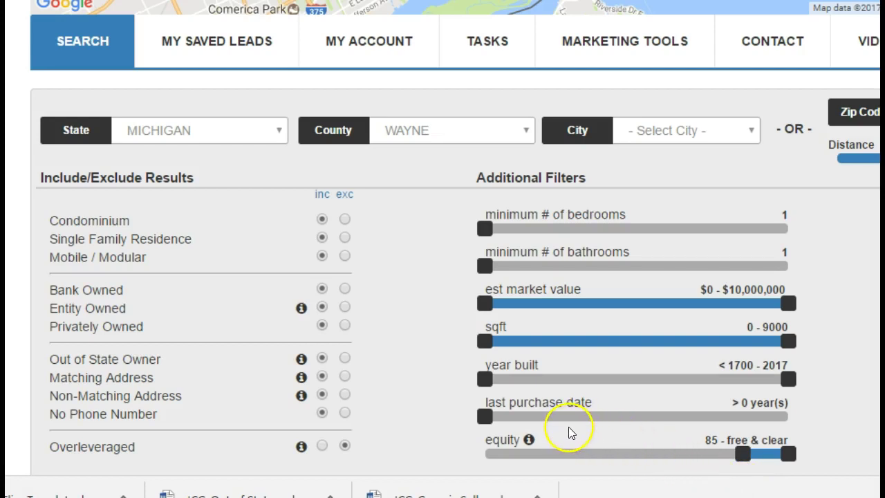
pyautogui.click(539, 415)
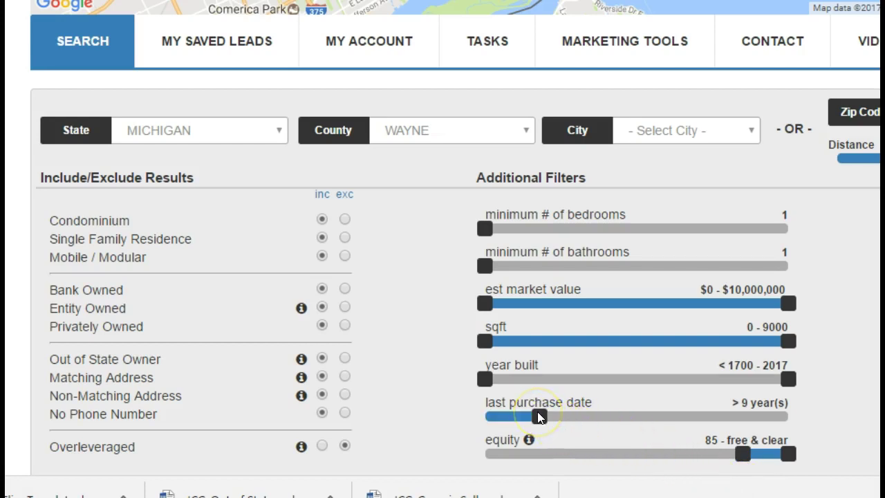
pyautogui.moveTo(539, 415); pyautogui.dragTo(515, 418)
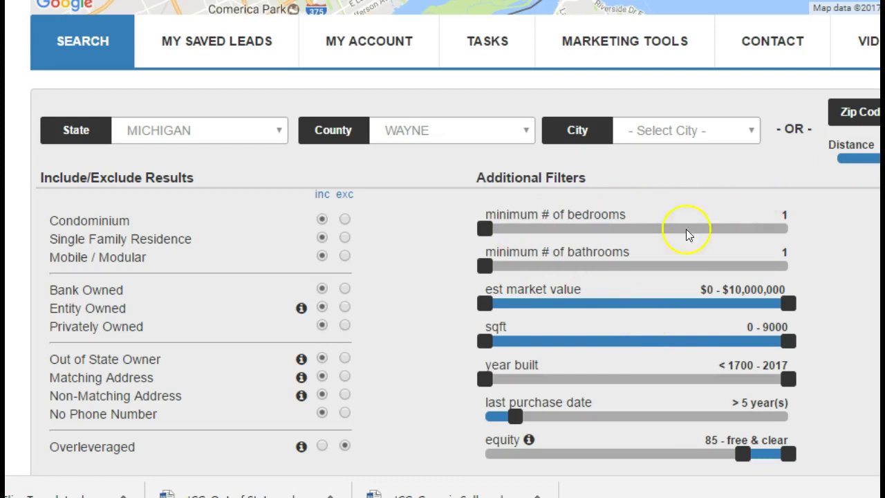
pyautogui.click(516, 231)
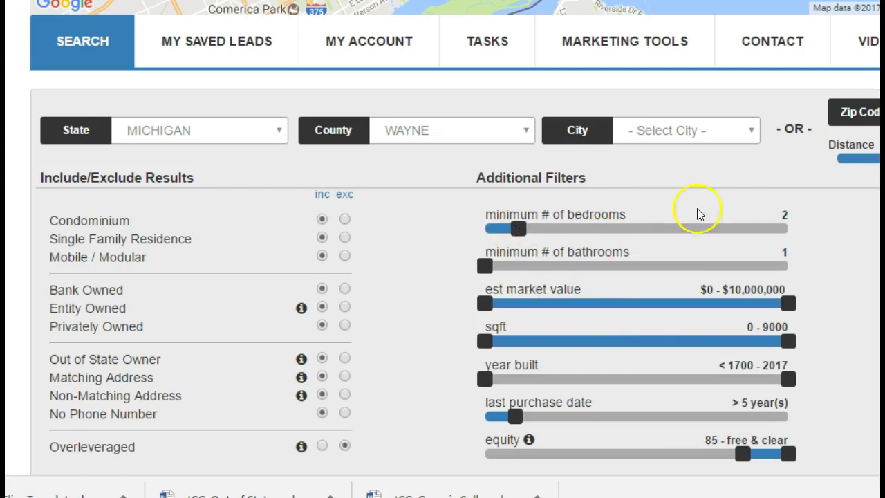
pyautogui.scroll(-4, 620, 283)
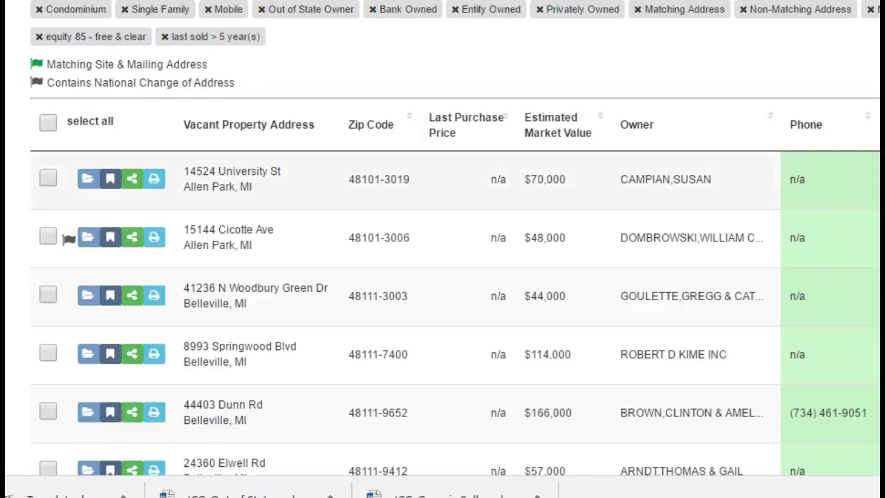
pyautogui.scroll(-6, 443, 276)
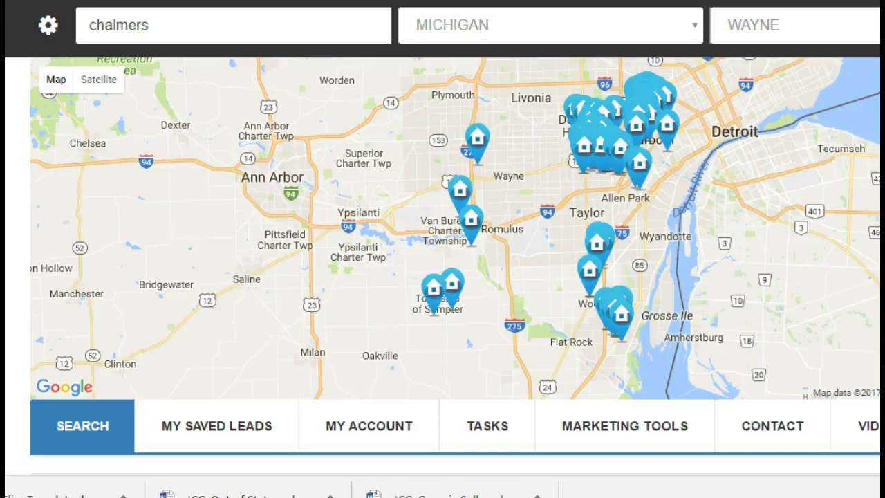
pyautogui.scroll(-4, 442, 277)
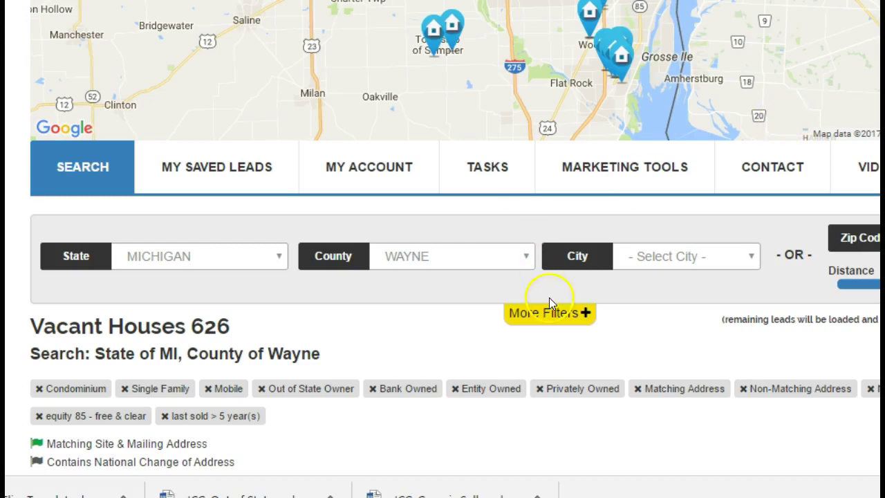
# Under More Filters, exclude condominiums, bank-owned properties and mobile/modular homes.
pyautogui.click(583, 315)
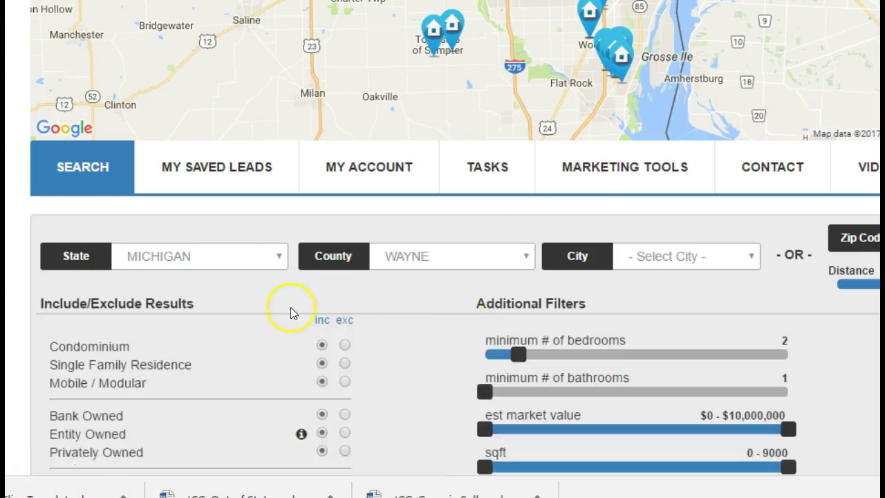
pyautogui.click(346, 346)
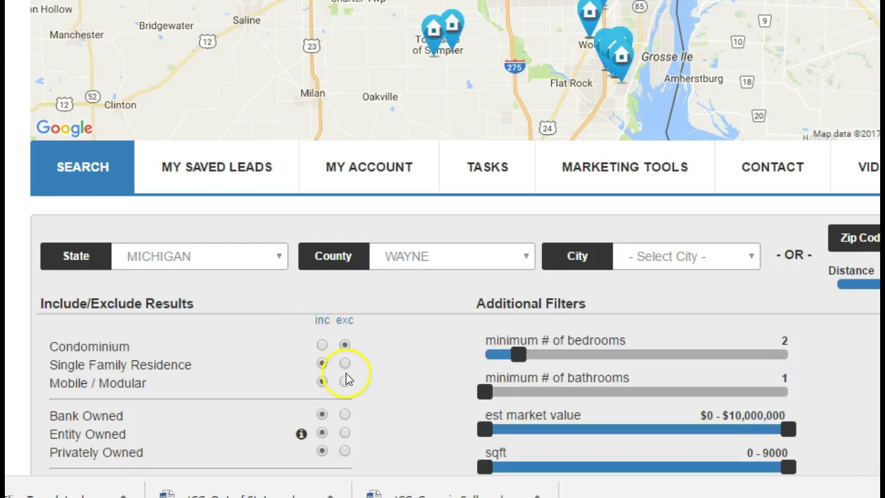
pyautogui.click(344, 414)
pyautogui.click(346, 383)
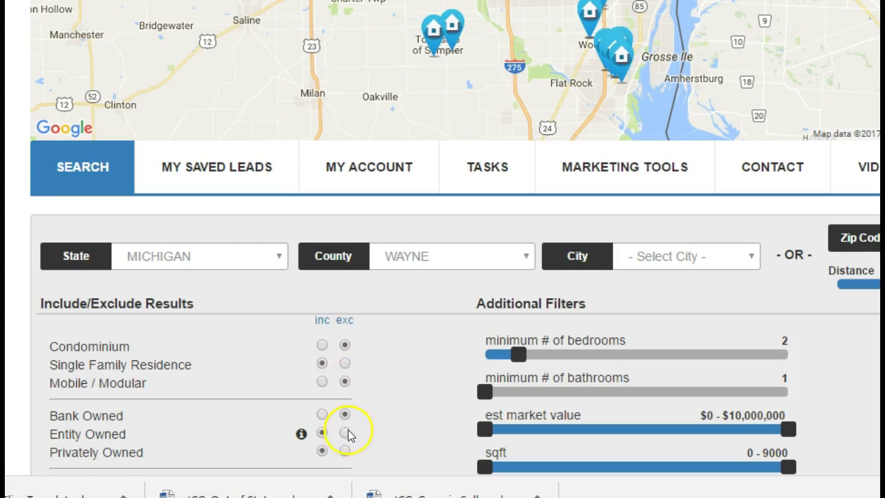
# Exclude matching-address leads, raise equity to 90 and minimum bedrooms to 3.
pyautogui.scroll(-3, 786, 378)
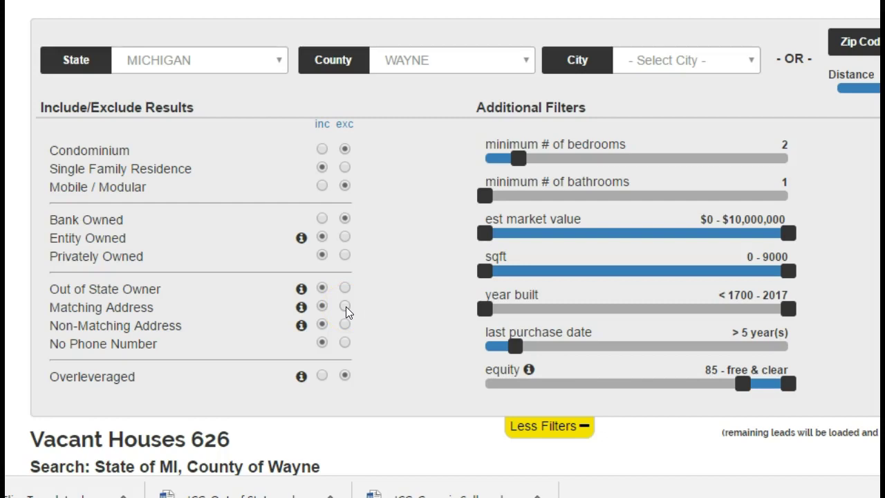
pyautogui.click(345, 307)
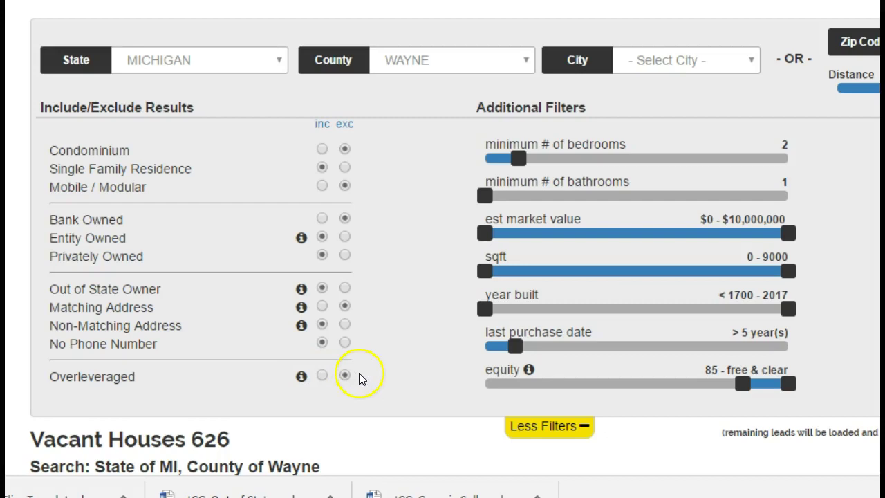
pyautogui.moveTo(743, 383); pyautogui.dragTo(757, 385)
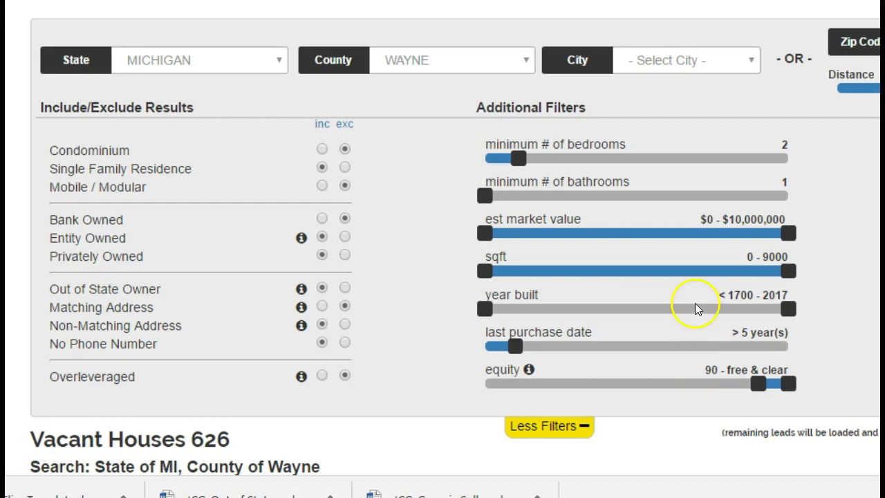
pyautogui.click(537, 159)
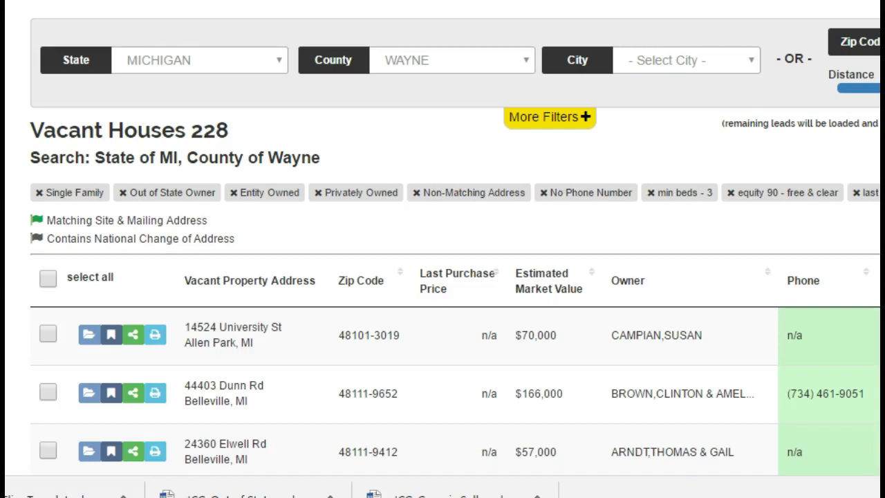
pyautogui.scroll(-1, 443, 277)
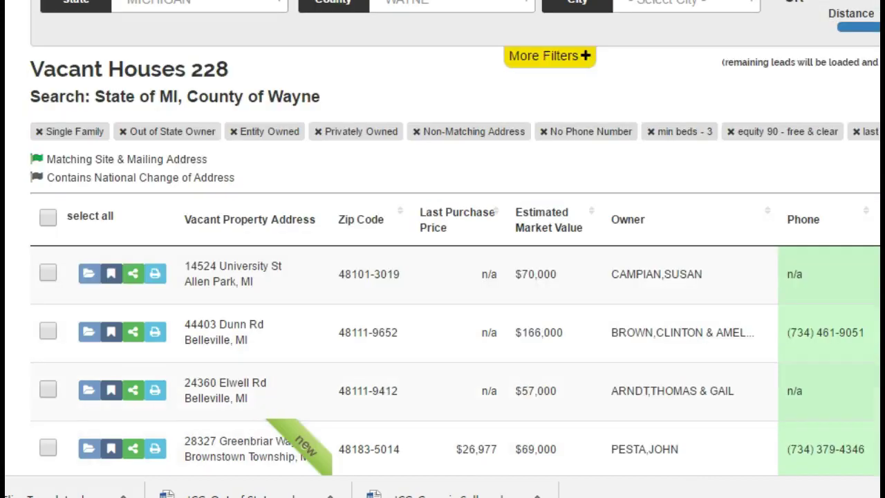
pyautogui.scroll(-1, 442, 276)
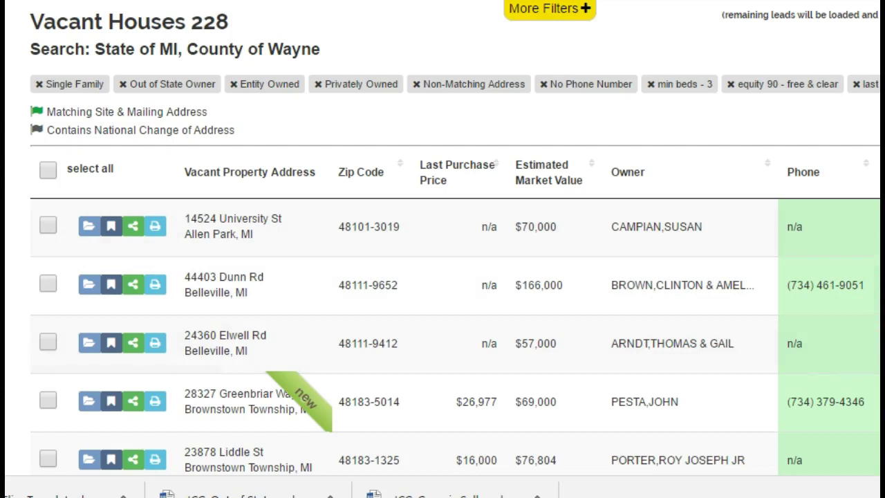
pyautogui.scroll(-5, 442, 277)
pyautogui.scroll(7, 443, 276)
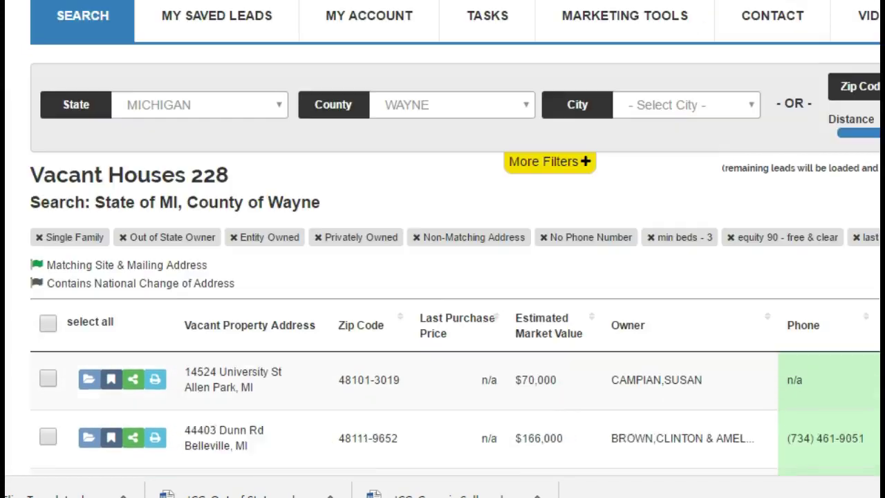
pyautogui.scroll(1, 442, 249)
pyautogui.scroll(-3, 443, 249)
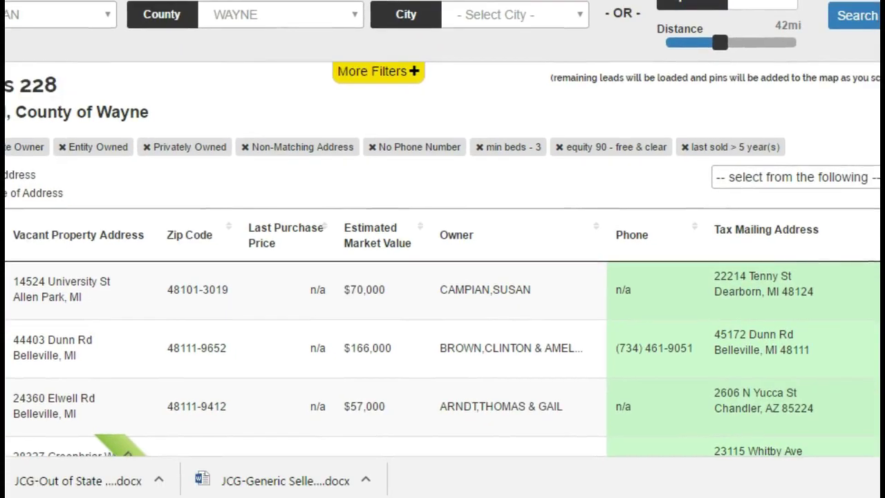
pyautogui.scroll(-2, 442, 276)
pyautogui.scroll(-2, 443, 276)
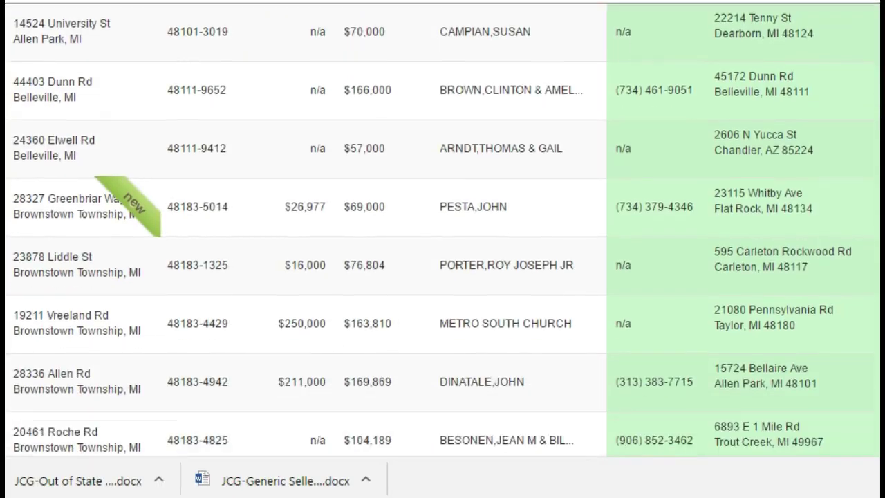
pyautogui.scroll(-2, 442, 228)
pyautogui.scroll(-2, 443, 228)
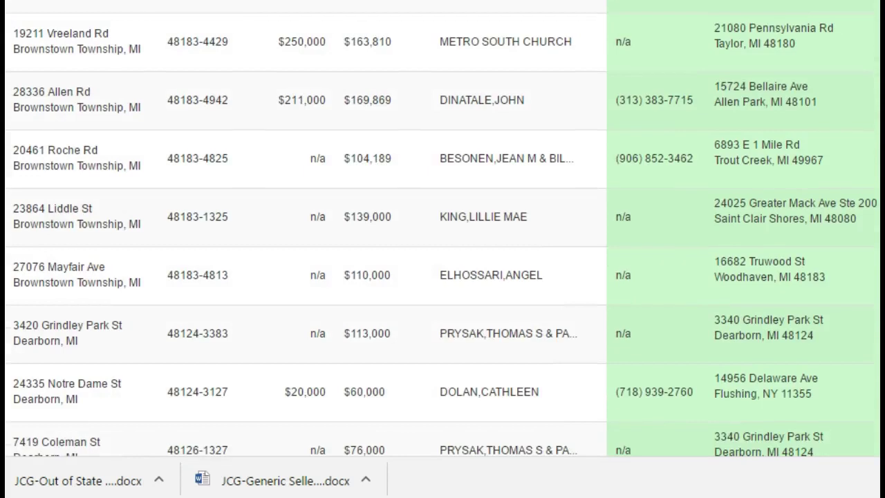
pyautogui.scroll(-2, 443, 228)
pyautogui.scroll(-2, 442, 228)
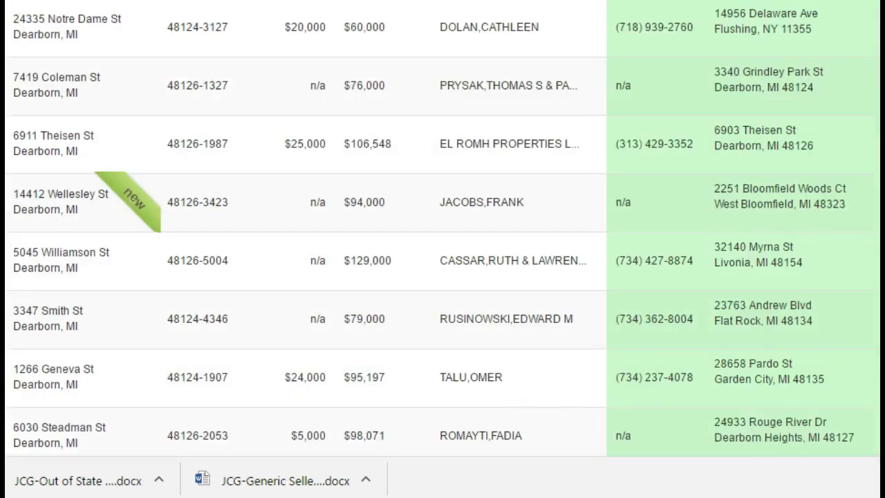
pyautogui.scroll(-4, 443, 228)
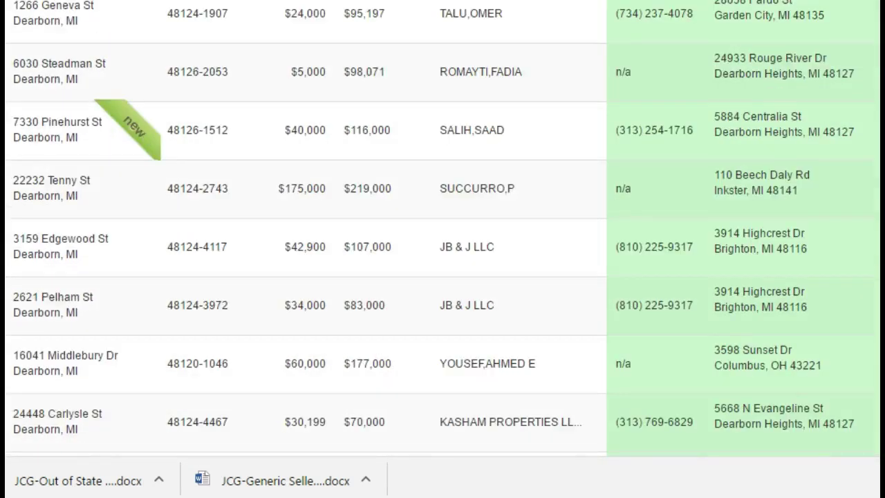
pyautogui.scroll(-3, 442, 228)
pyautogui.scroll(-2, 442, 229)
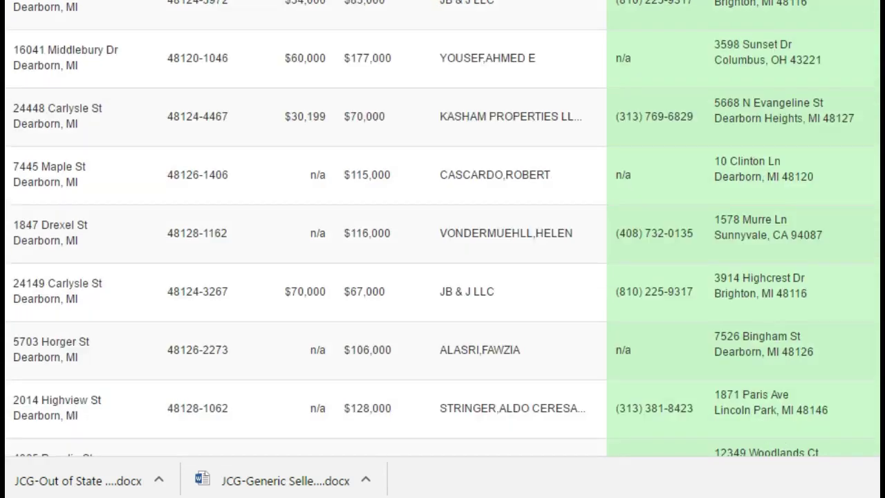
pyautogui.scroll(-2, 443, 229)
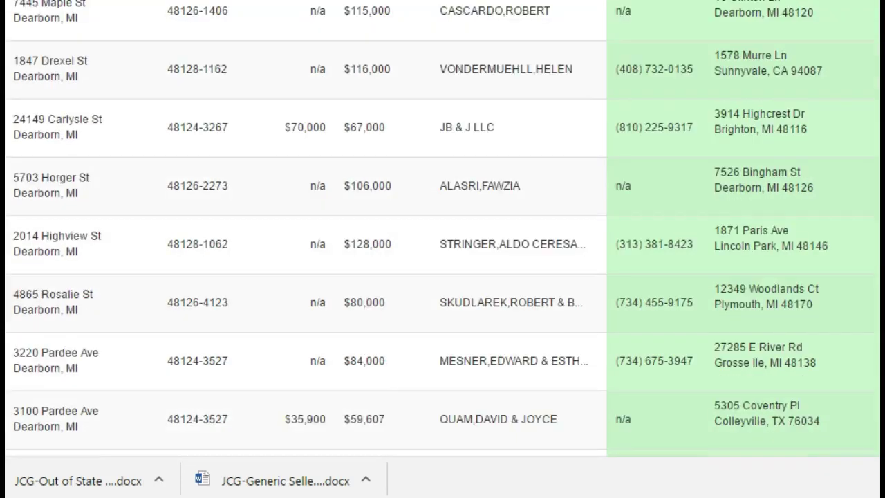
pyautogui.scroll(-2, 442, 228)
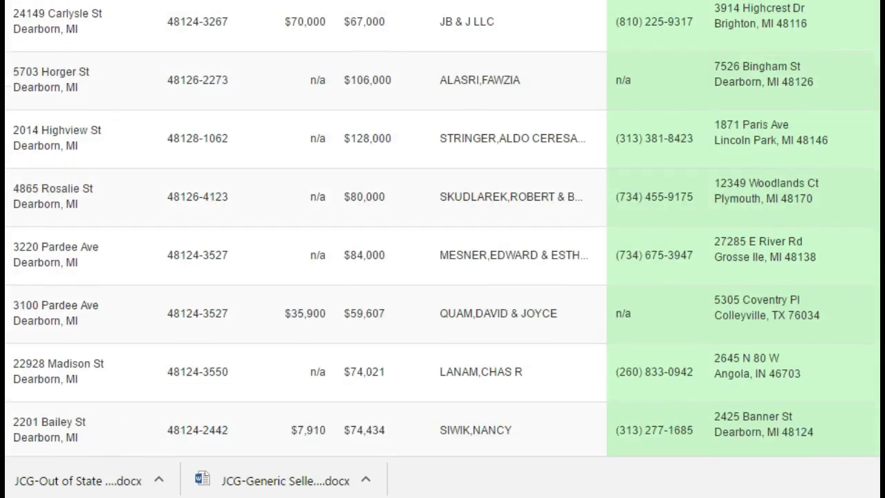
pyautogui.scroll(-1, 442, 228)
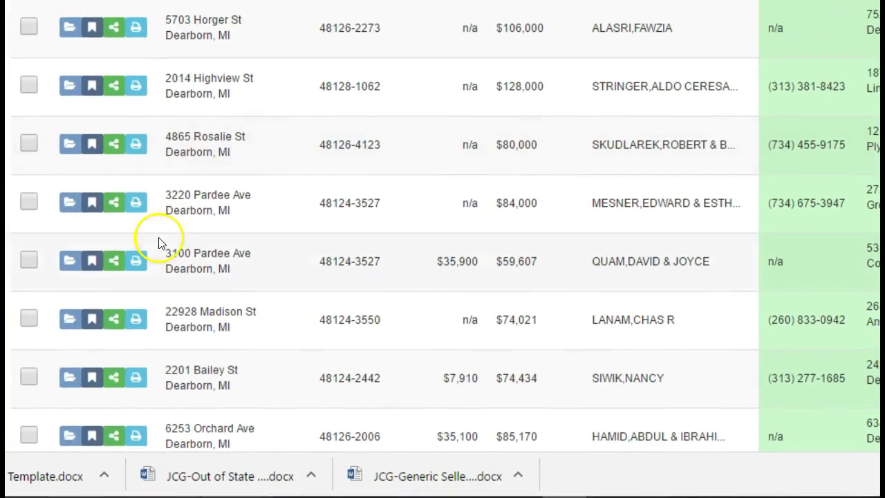
pyautogui.click(70, 263)
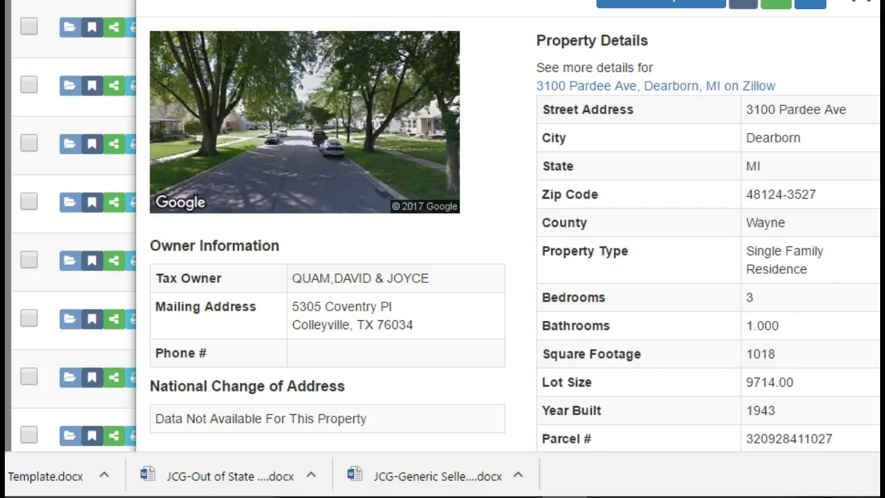
pyautogui.scroll(-5, 509, 227)
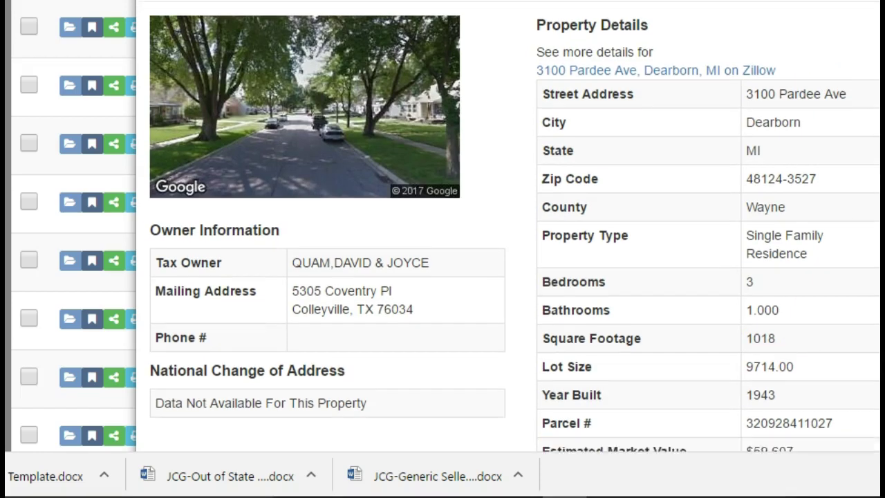
pyautogui.scroll(-2, 509, 227)
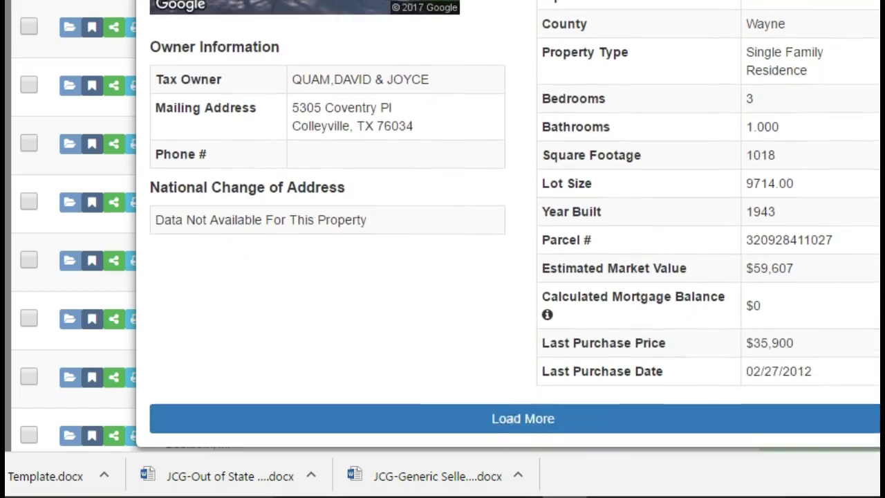
pyautogui.click(575, 399)
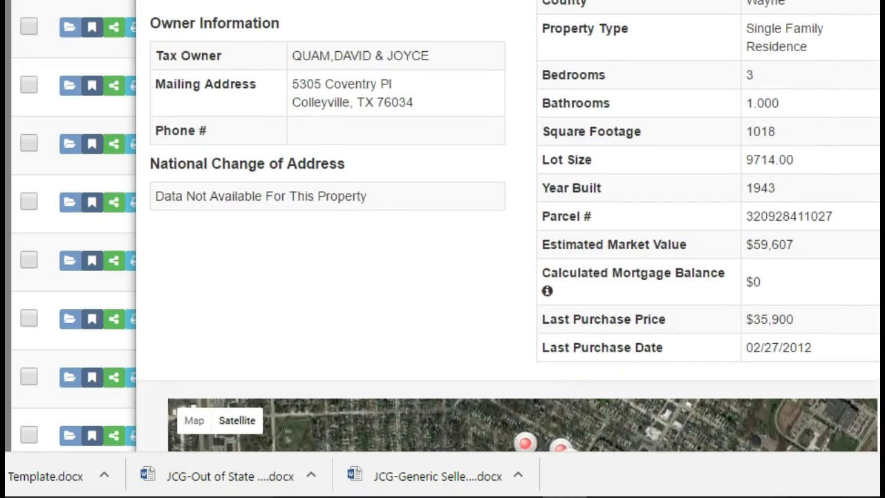
pyautogui.scroll(-5, 508, 227)
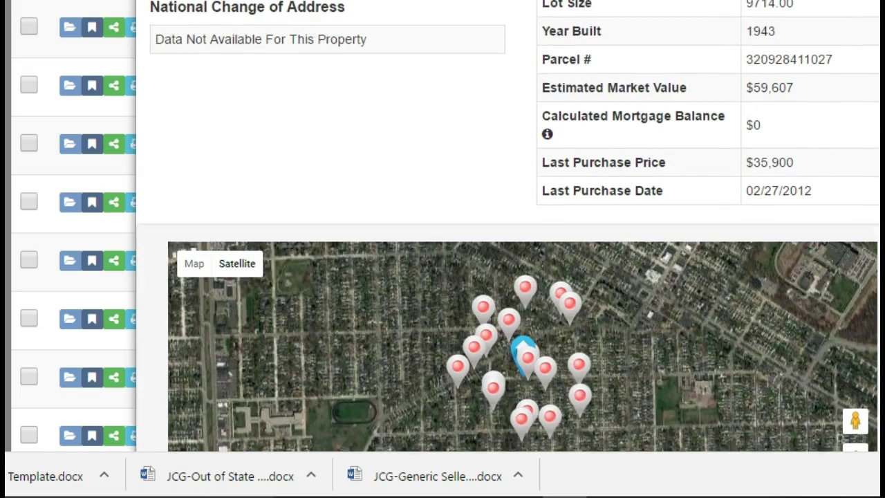
pyautogui.scroll(-5, 508, 227)
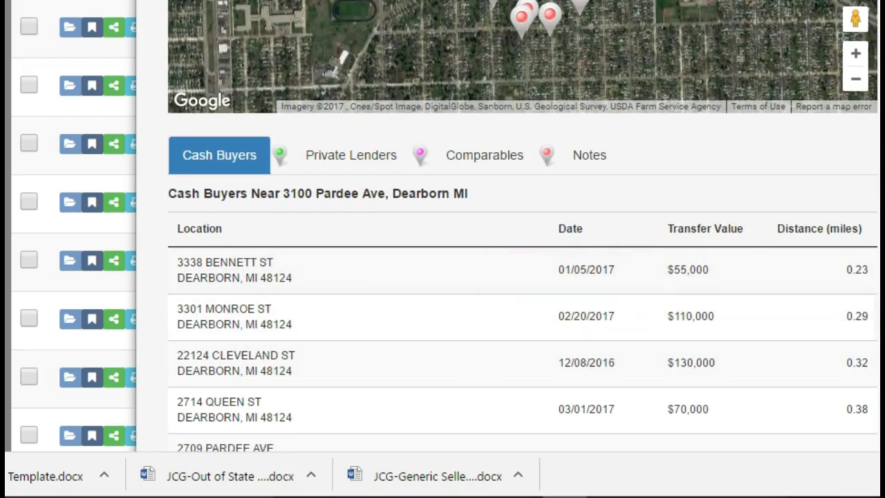
pyautogui.scroll(6, 507, 226)
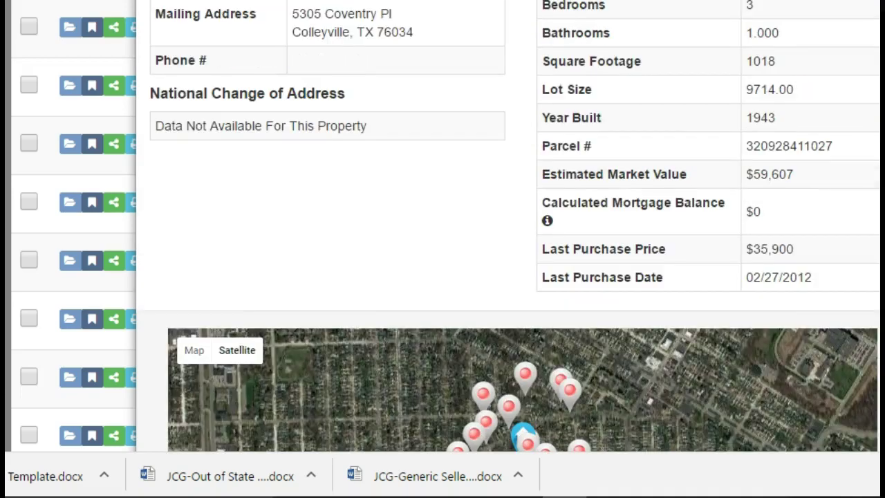
pyautogui.scroll(-10, 508, 225)
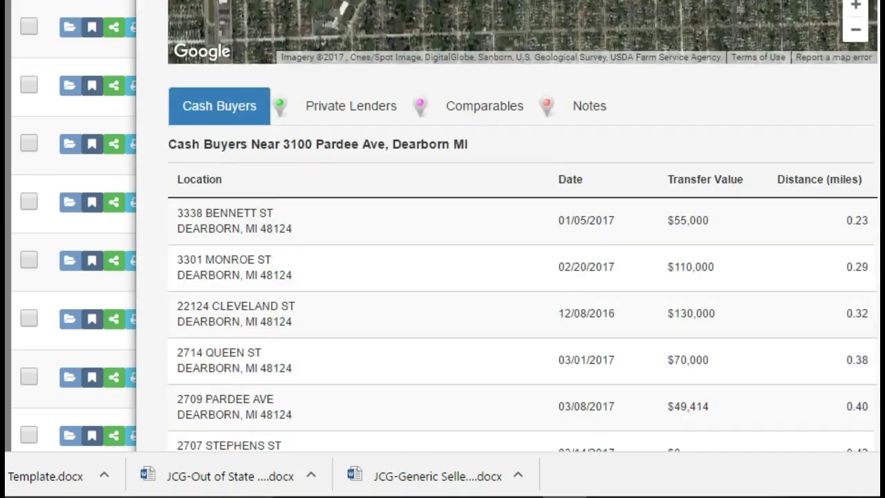
pyautogui.scroll(-7, 508, 225)
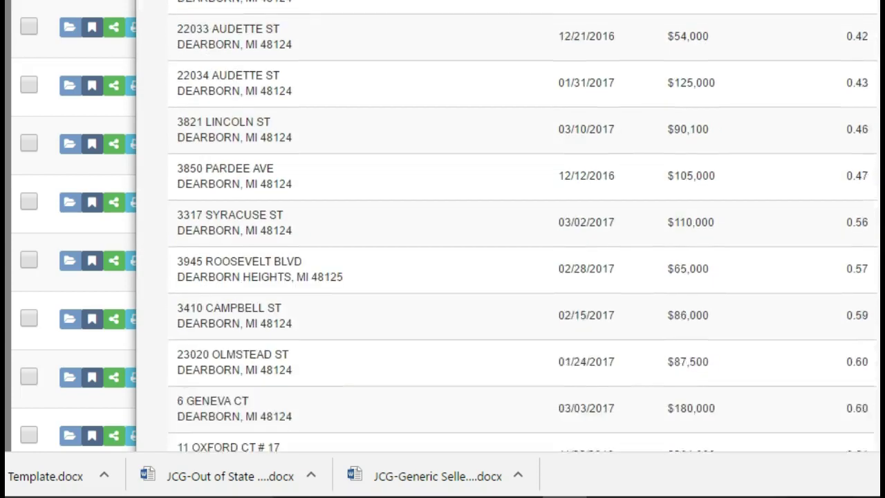
pyautogui.scroll(-2, 507, 225)
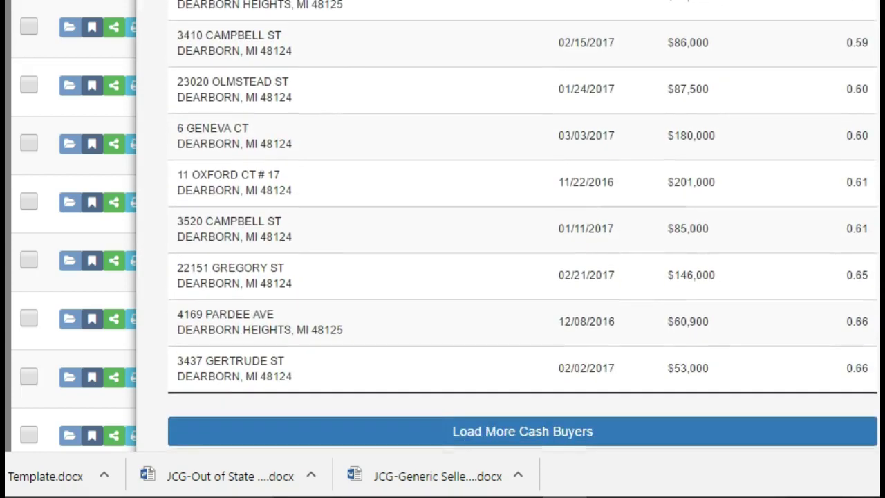
pyautogui.scroll(20, 508, 225)
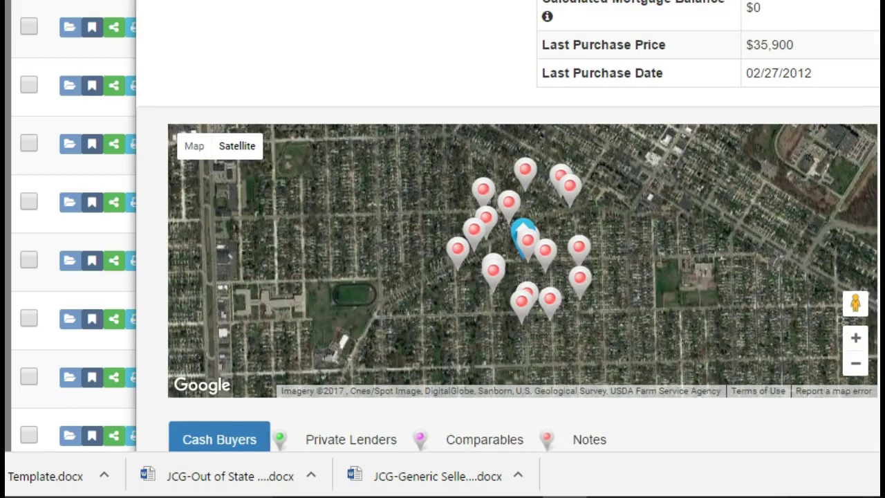
pyautogui.scroll(-2, 508, 226)
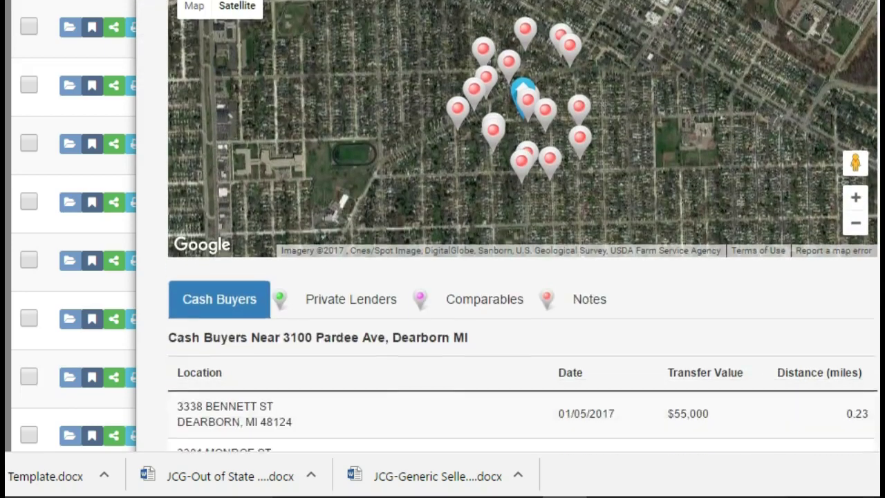
pyautogui.scroll(4, 507, 226)
pyautogui.scroll(5, 508, 226)
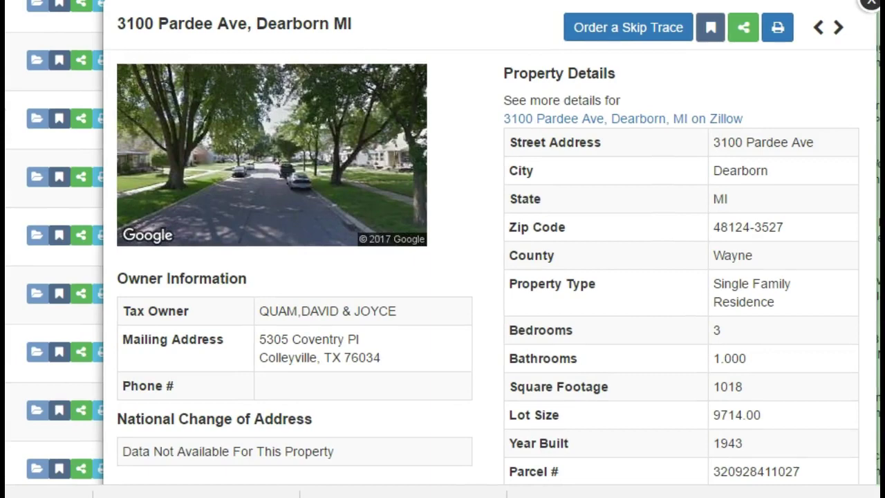
pyautogui.scroll(-7, 484, 276)
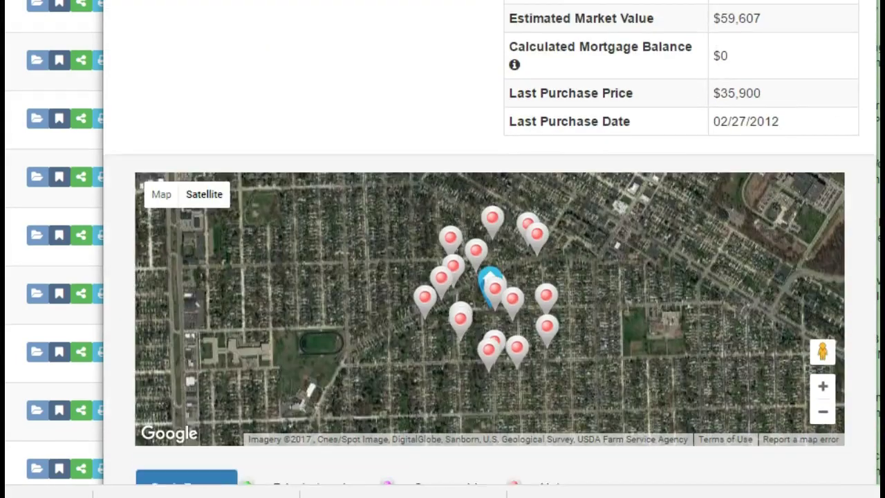
pyautogui.scroll(-5, 484, 277)
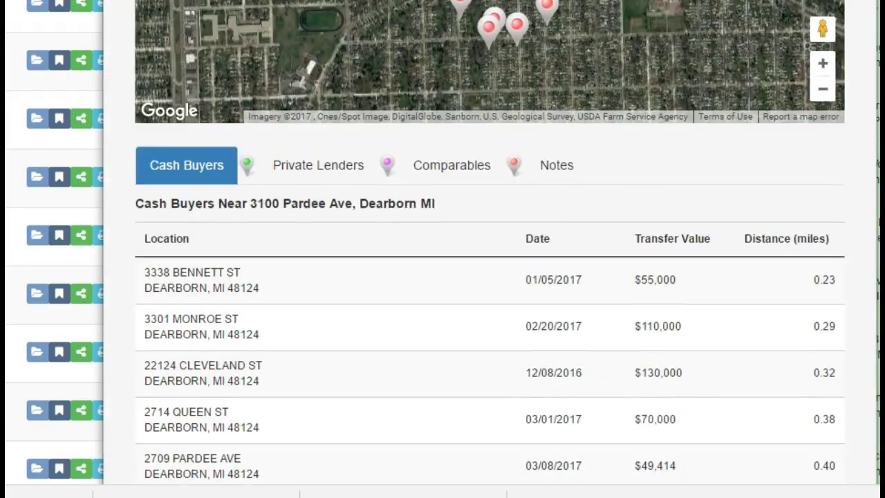
# Compare private lenders and cash buyers for 3100 Pardee Ave, then show its comparable sales.
pyautogui.click(307, 169)
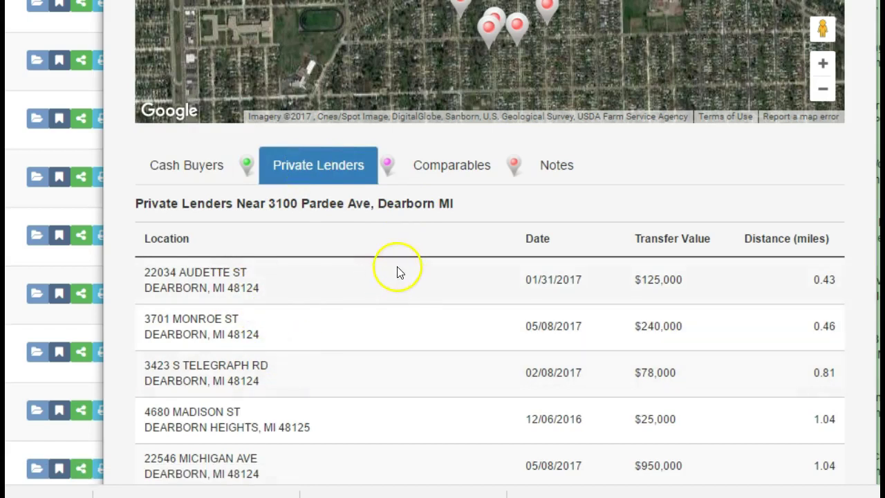
pyautogui.click(199, 168)
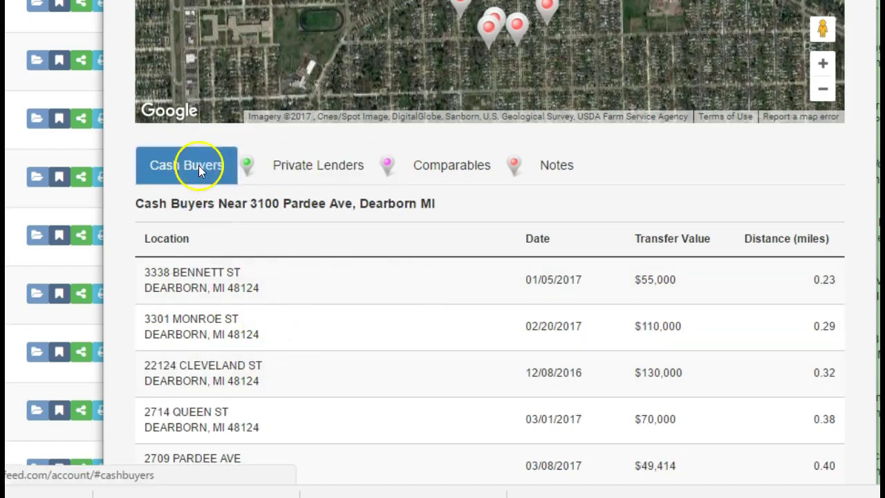
pyautogui.click(313, 165)
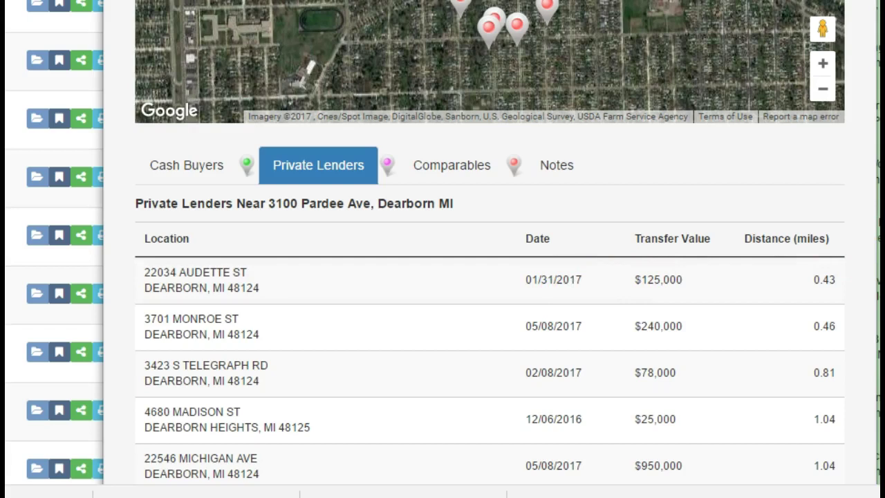
pyautogui.scroll(-7, 489, 249)
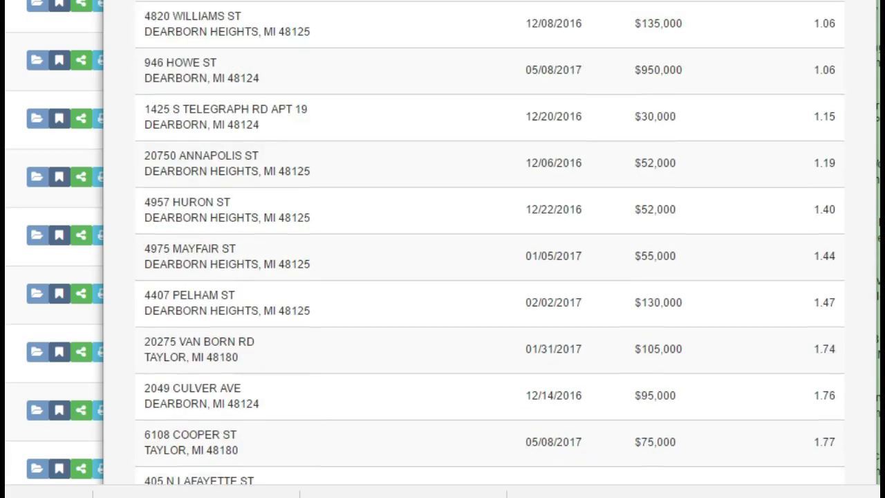
pyautogui.scroll(-3, 490, 249)
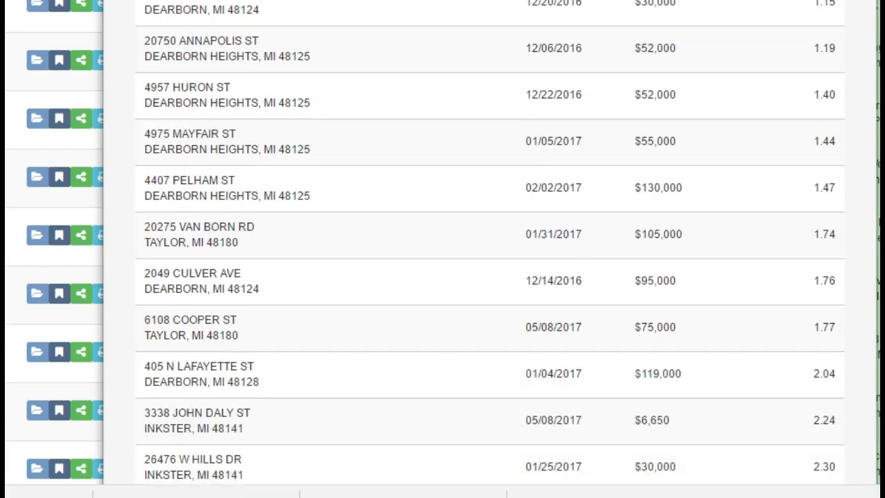
pyautogui.scroll(2, 490, 249)
pyautogui.scroll(10, 652, 398)
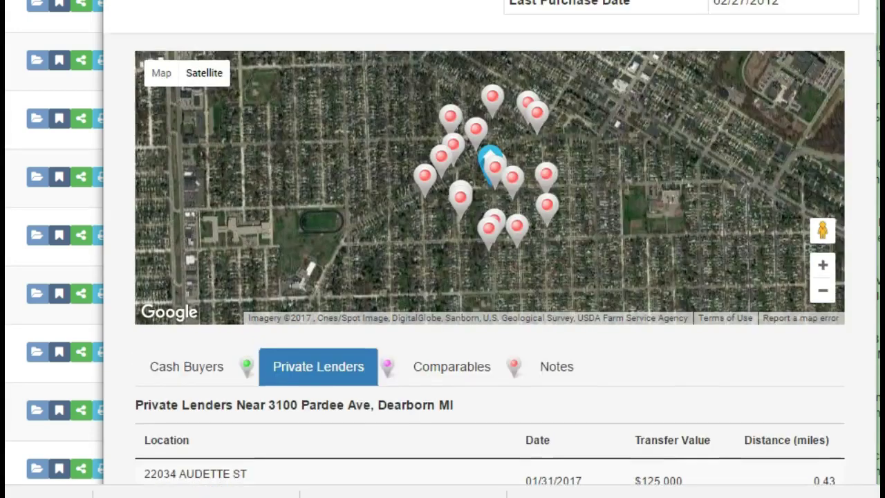
pyautogui.scroll(-3, 652, 397)
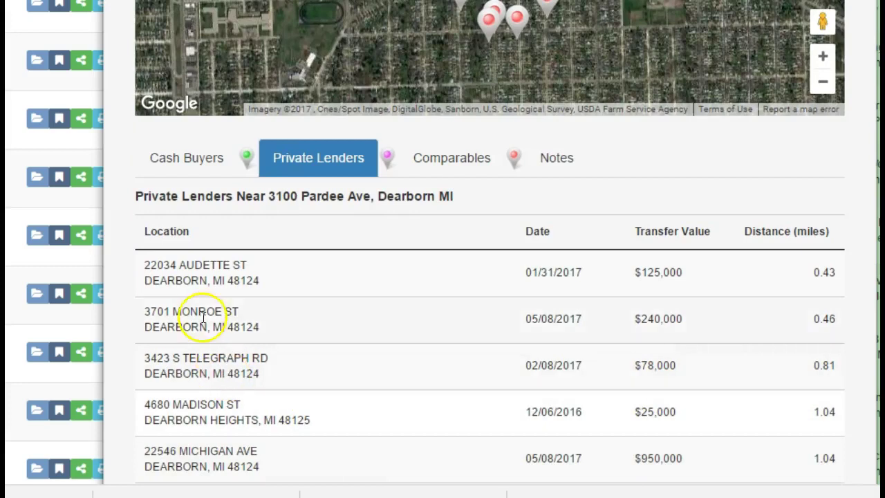
pyautogui.click(172, 161)
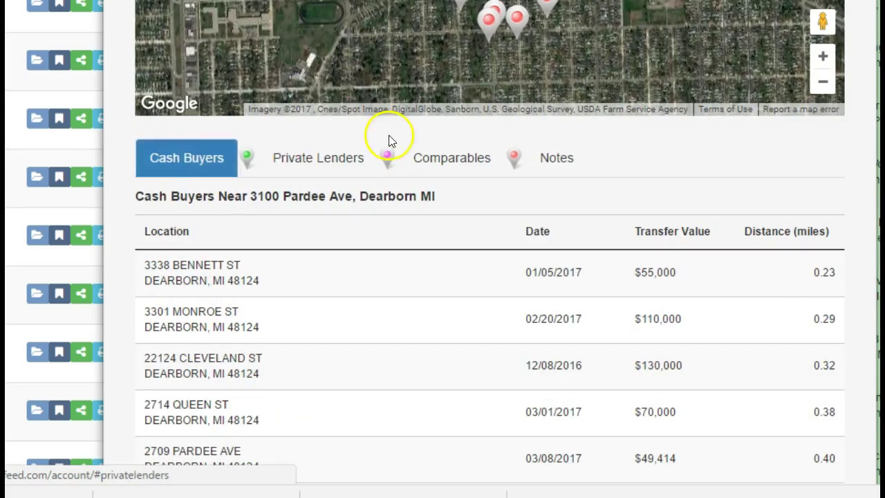
pyautogui.click(469, 161)
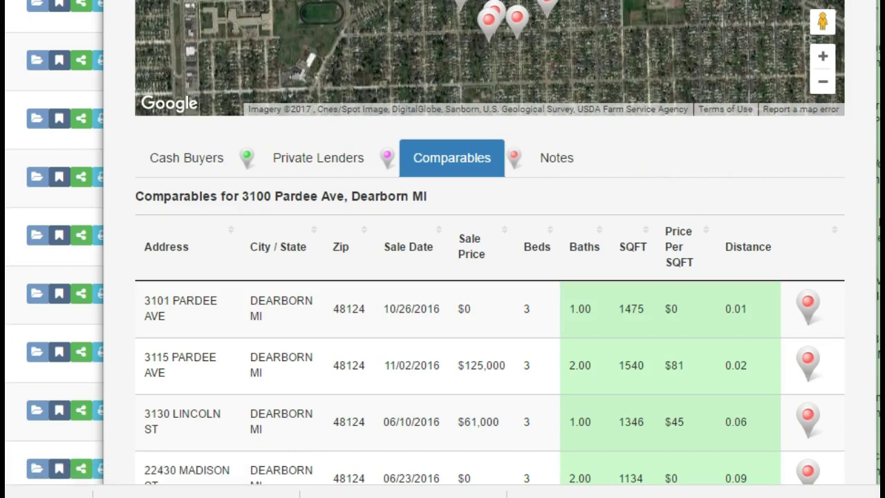
pyautogui.scroll(-10, 490, 276)
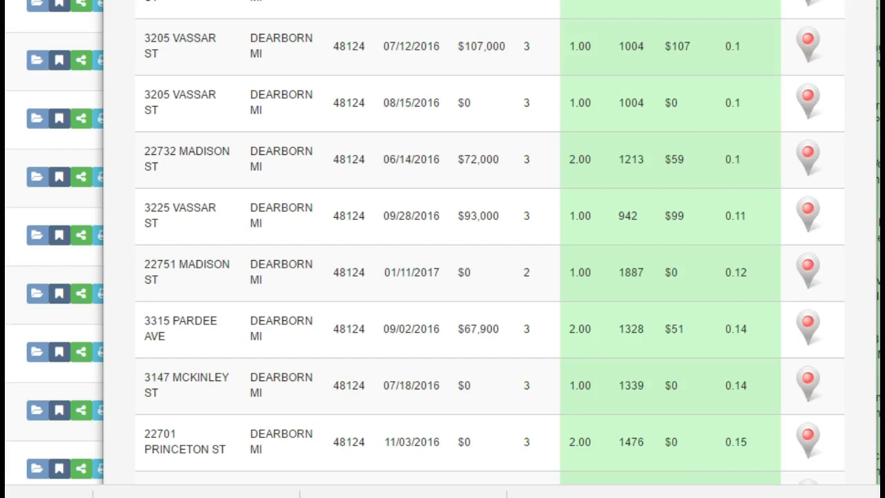
pyautogui.scroll(-2, 490, 249)
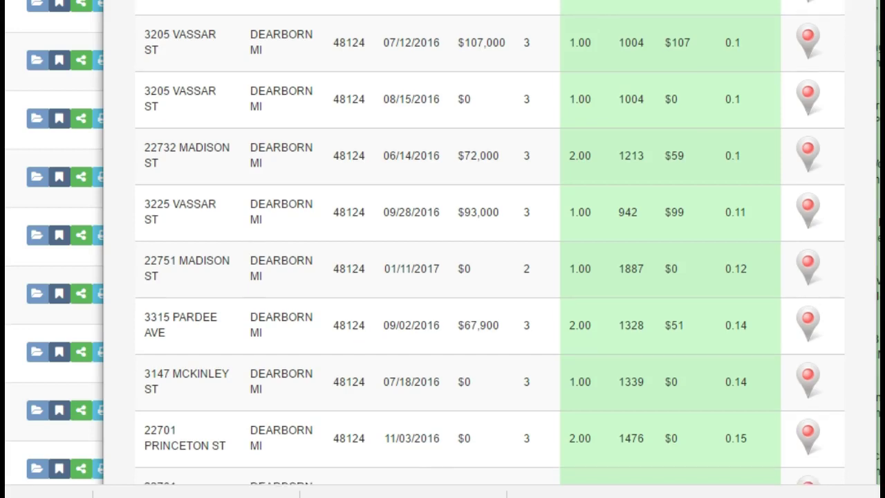